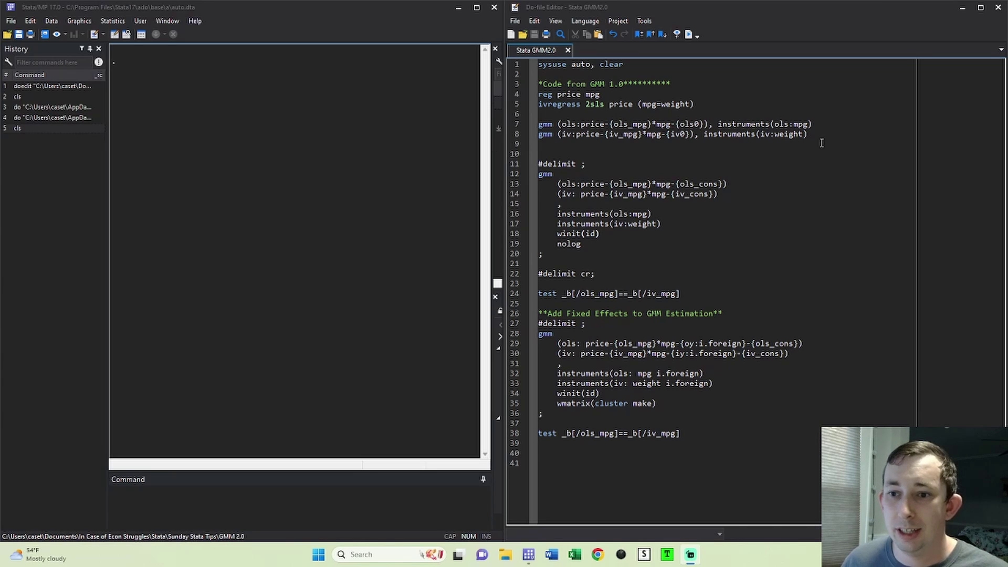
Run do-file lines 1–8 to get the OLS and IV GMM estimates (iv_mpg -340.1846)
left_click(773, 134)
left_click_drag(774, 134, 522, 64)
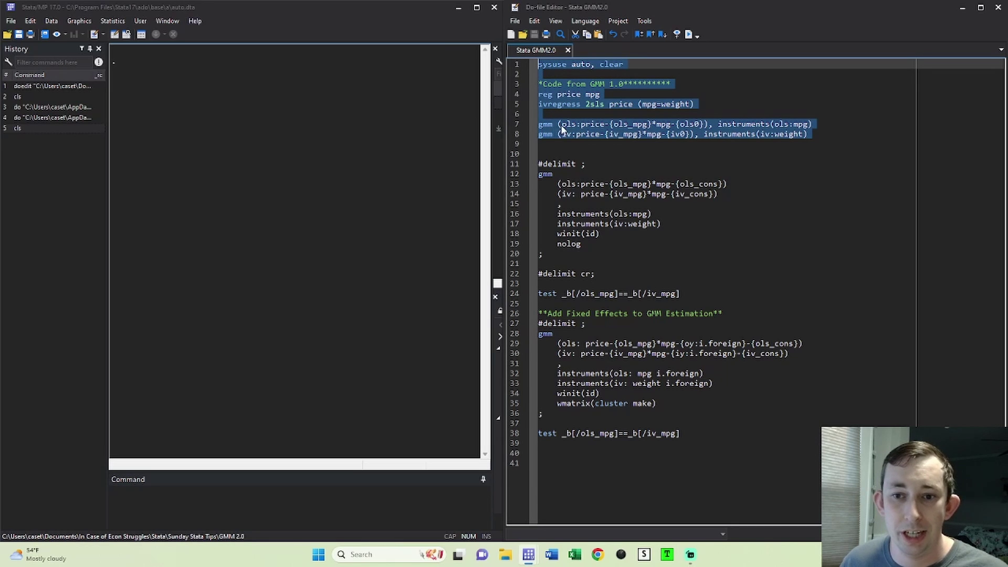
left_click_drag(811, 135, 502, 67)
key("ctrl+d")
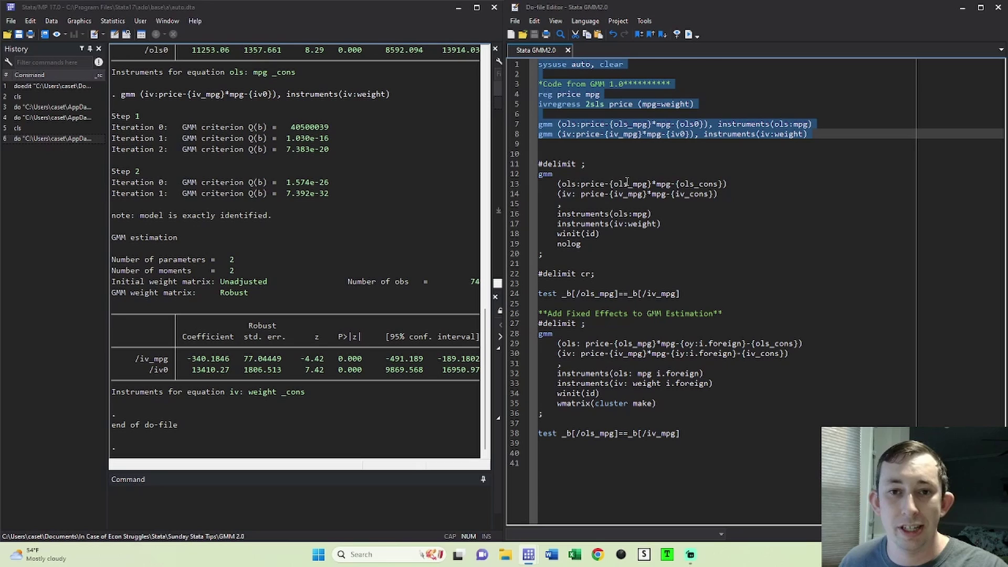
left_click(619, 206)
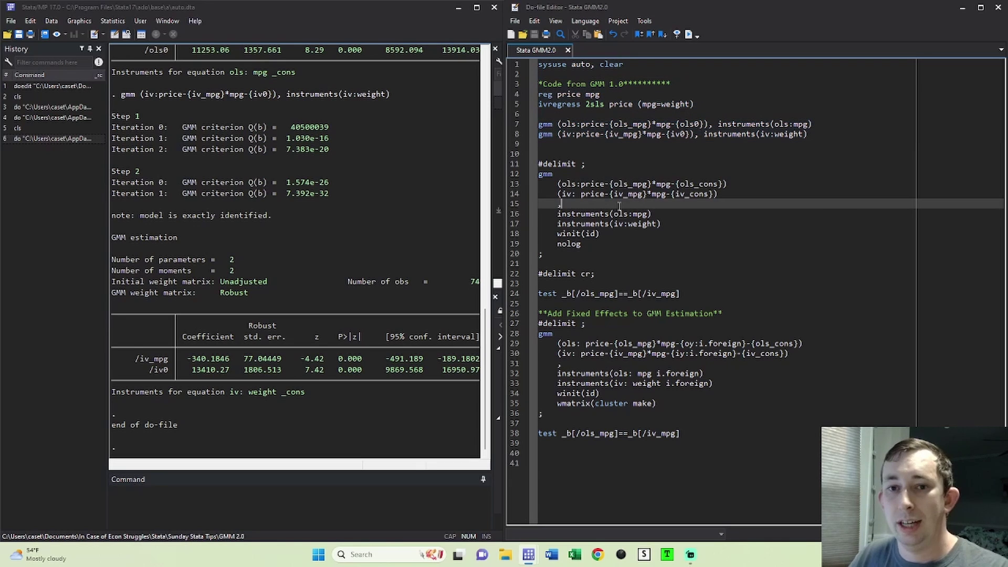
key("Return")
type("onestep")
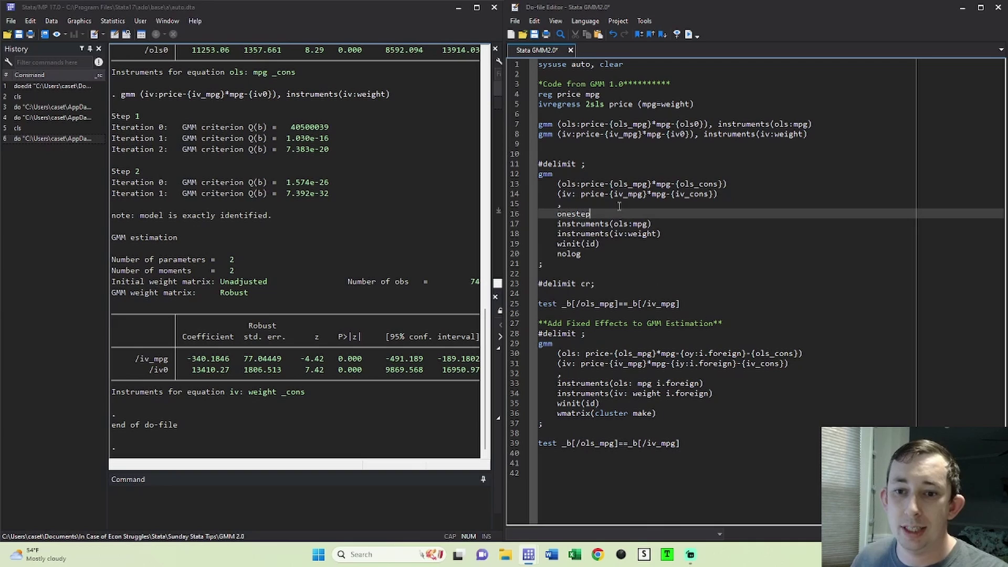
left_click_drag(592, 214, 557, 215)
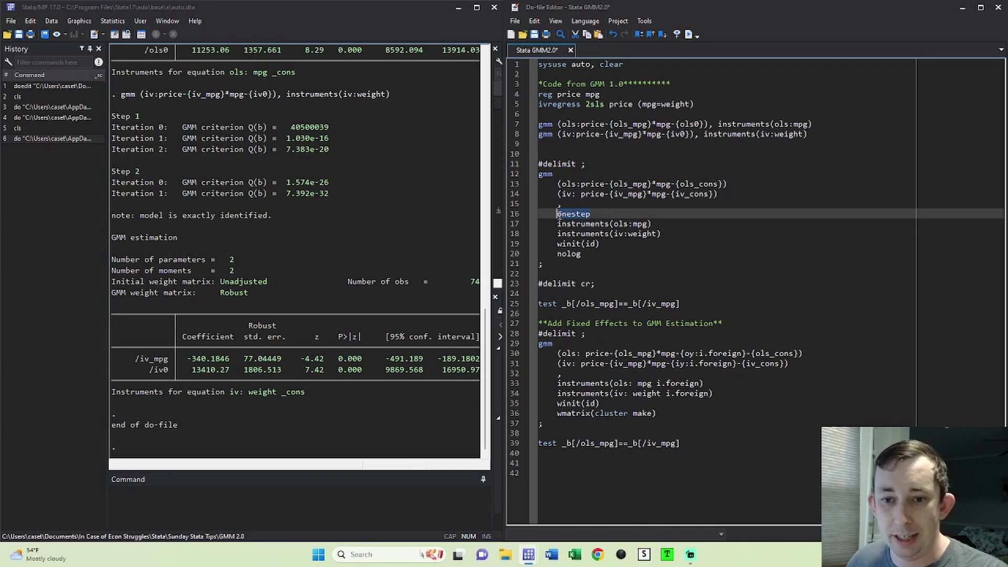
key("BackSpace")
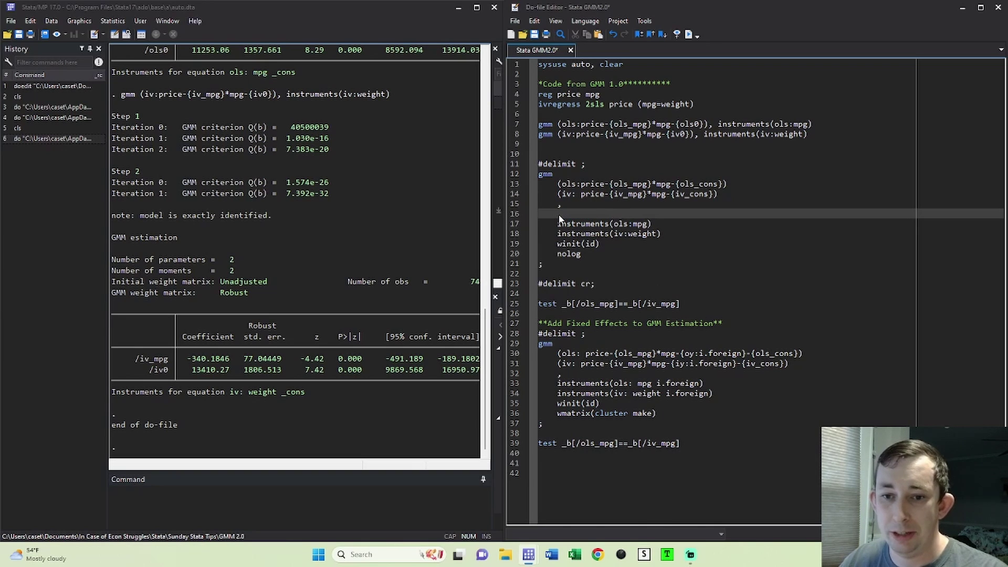
key("BackSpace")
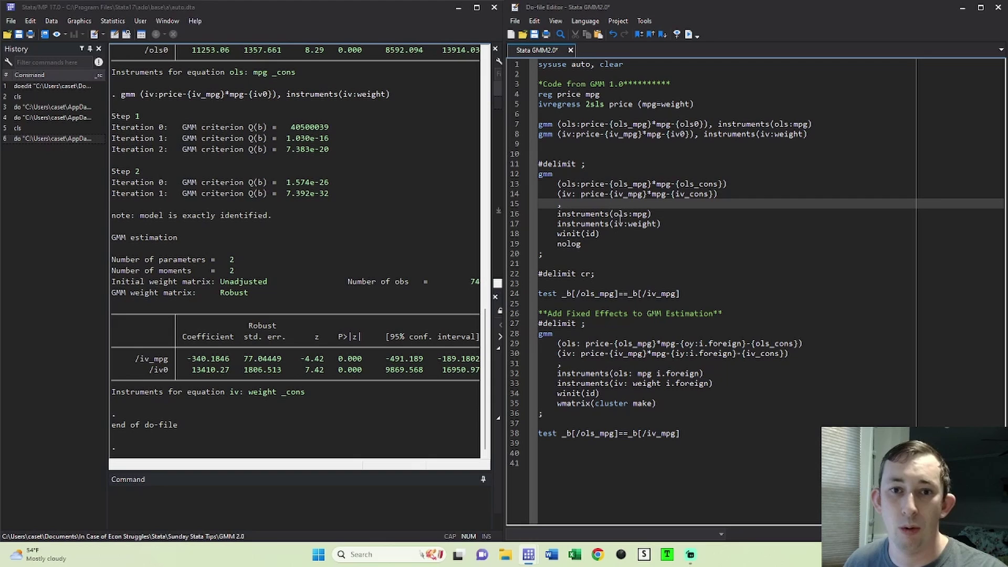
left_click(598, 233)
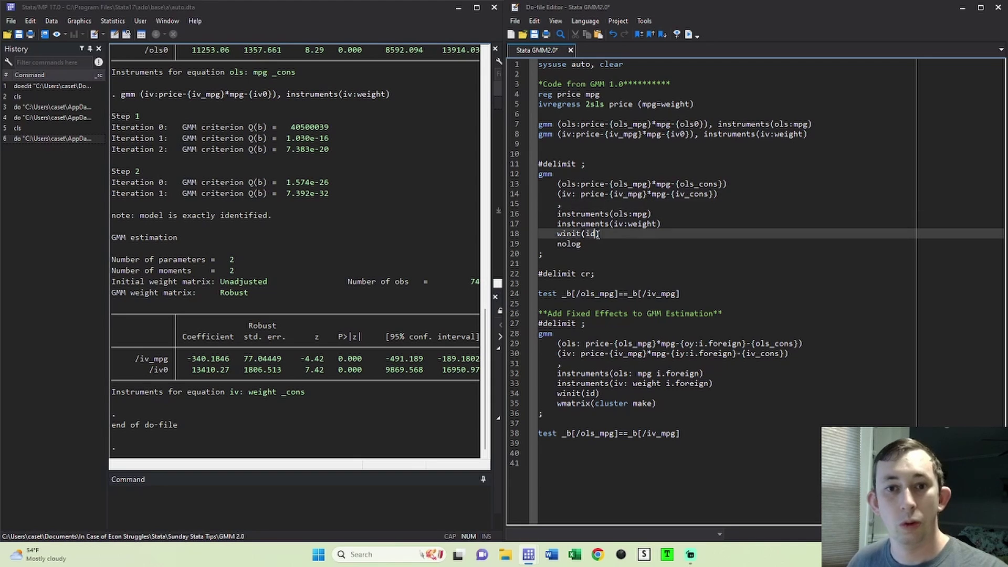
type(",indepen")
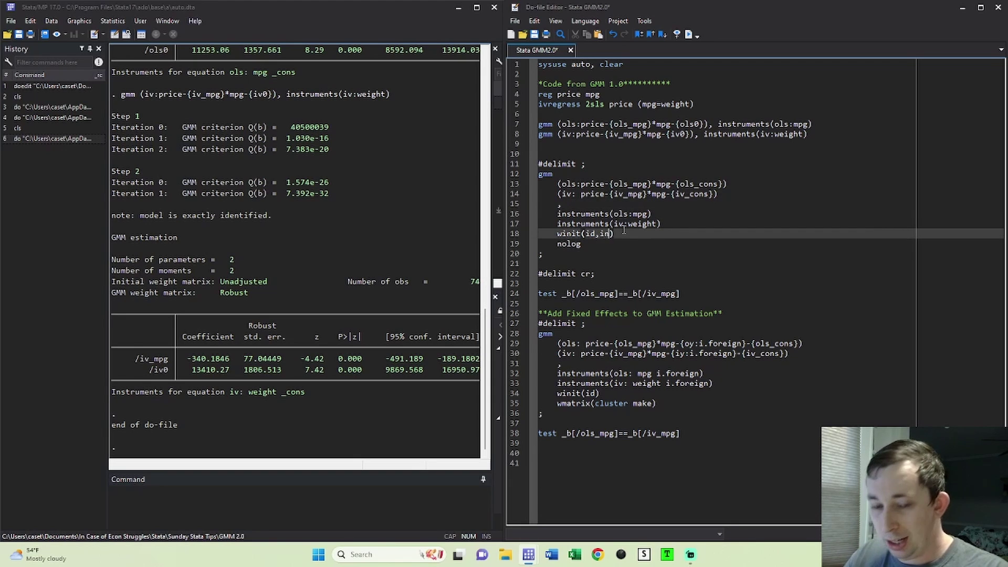
type("dent")
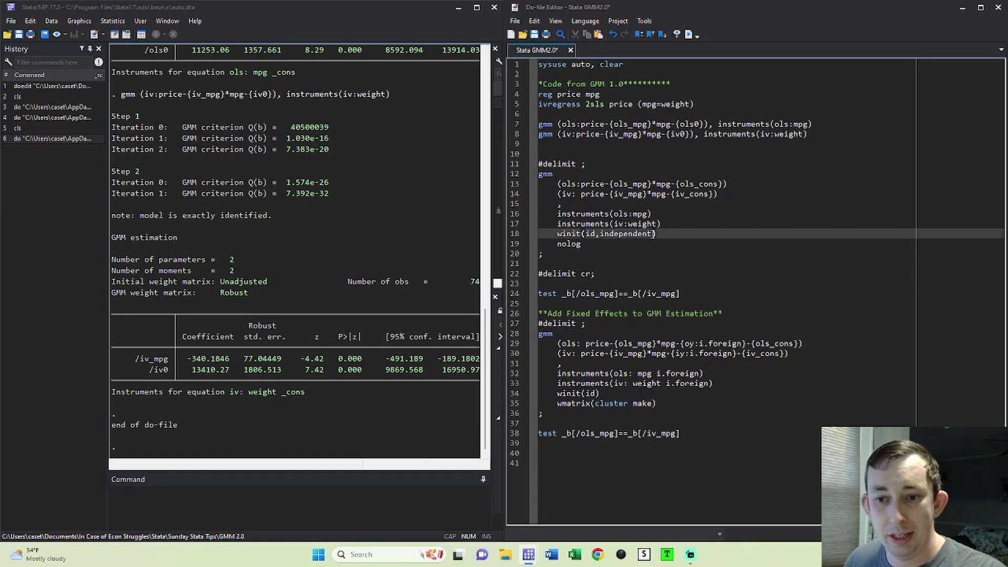
left_click_drag(654, 233, 601, 234)
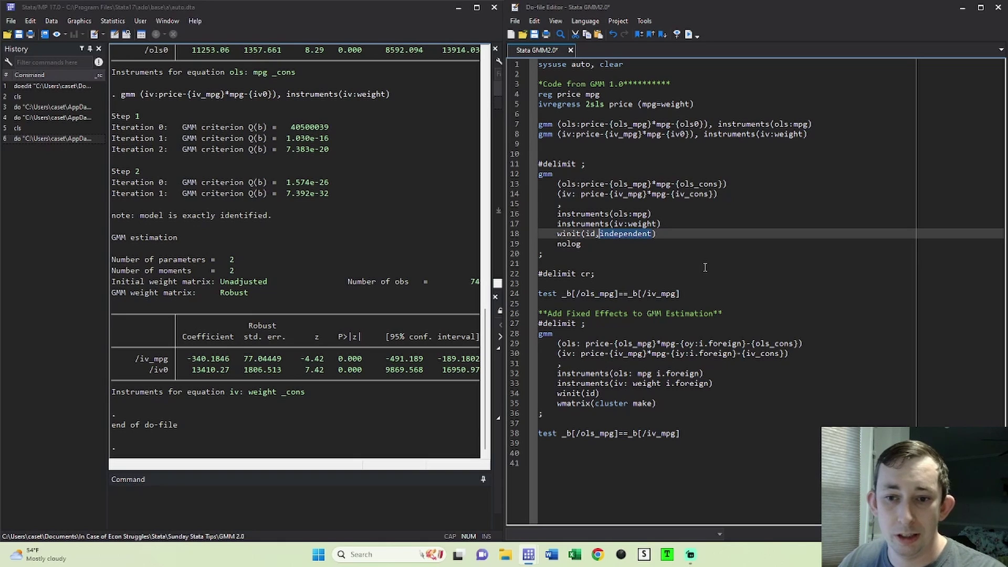
key("Delete")
key("BackSpace")
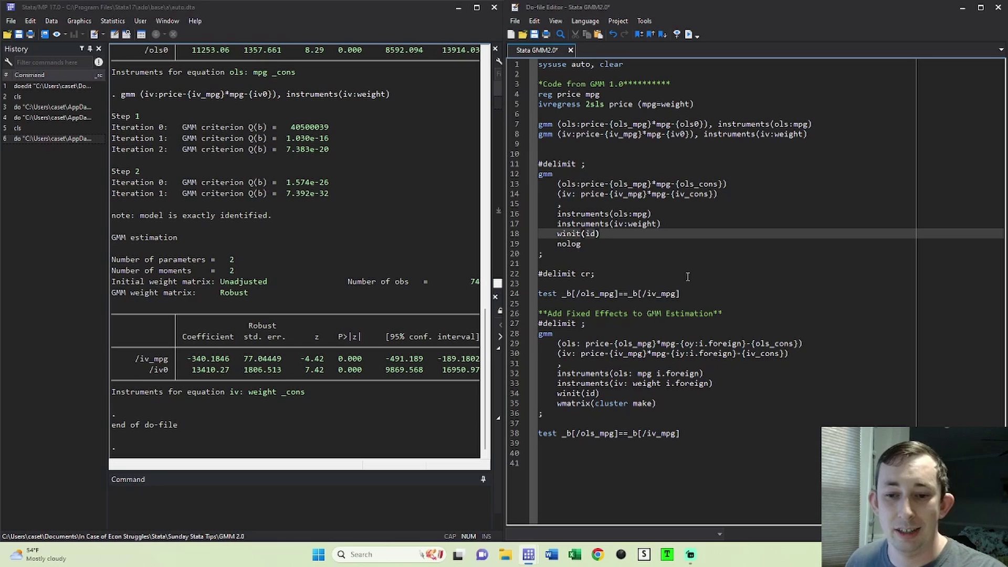
left_click_drag(602, 294, 672, 303)
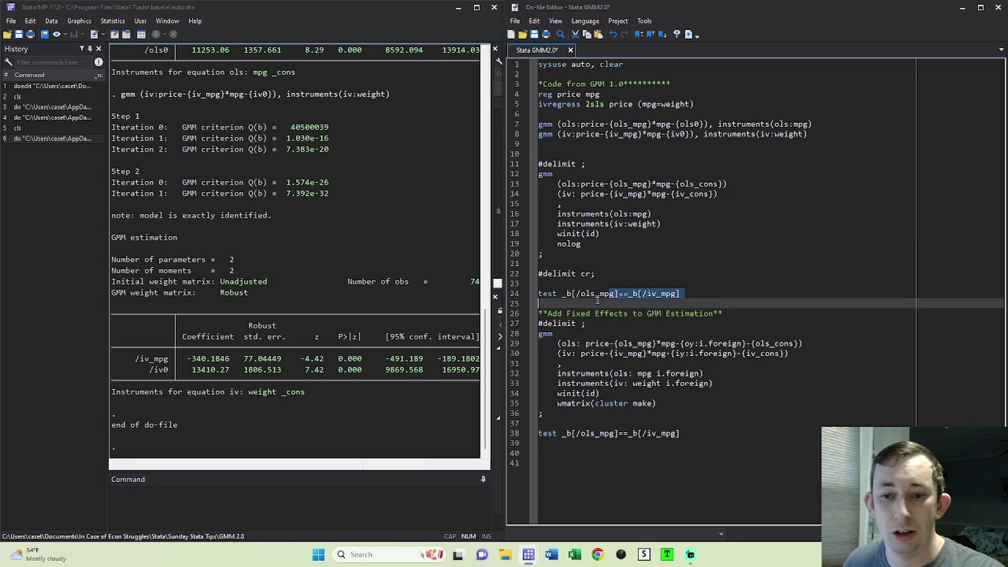
left_click(678, 301)
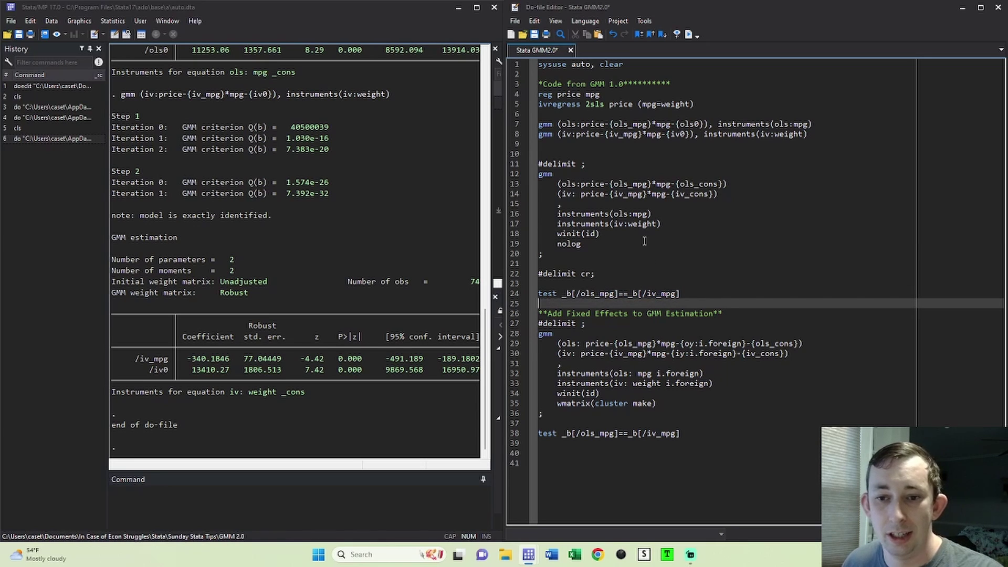
left_click_drag(697, 294, 493, 46)
key("ctrl+d")
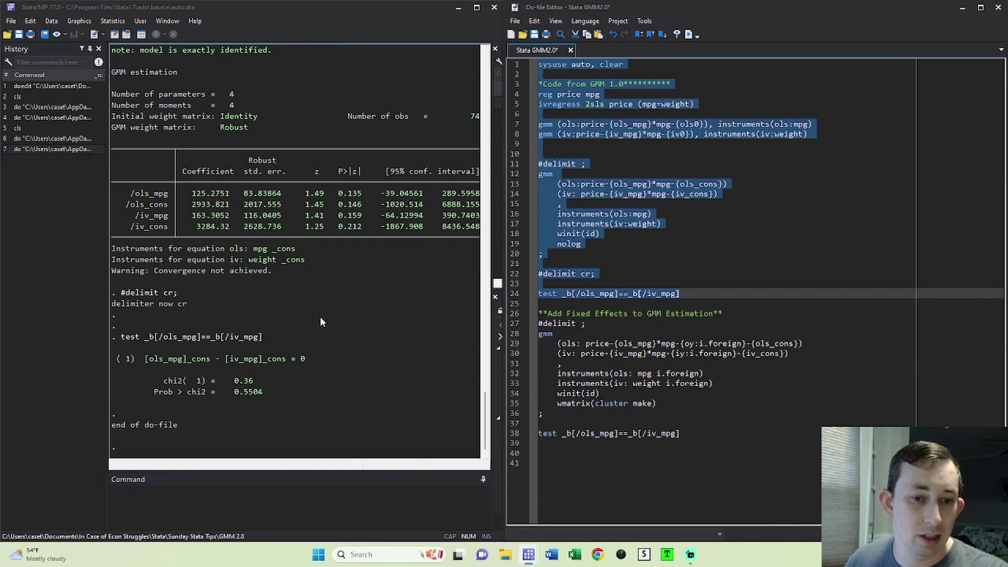
left_click_drag(273, 270, 168, 272)
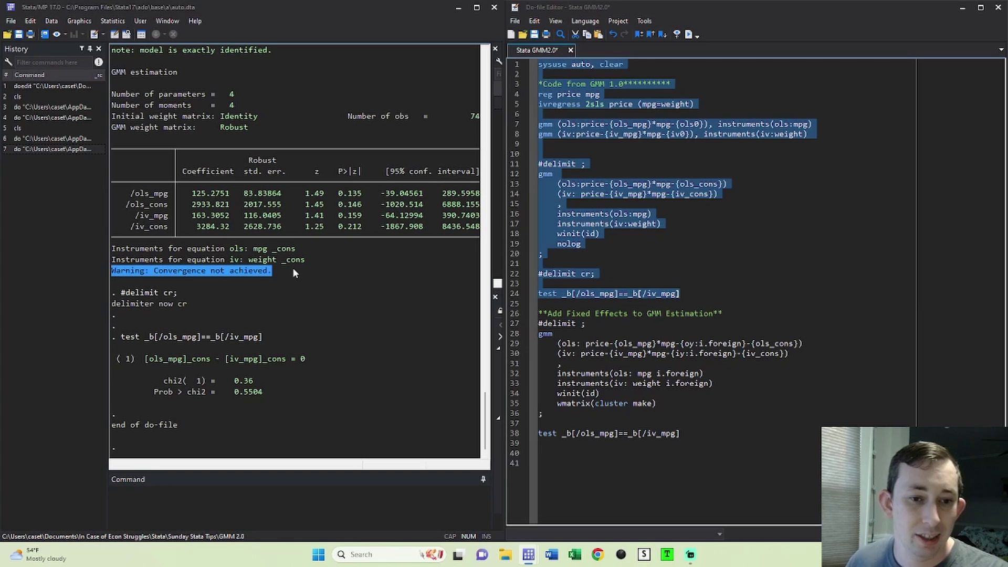
left_click(281, 272)
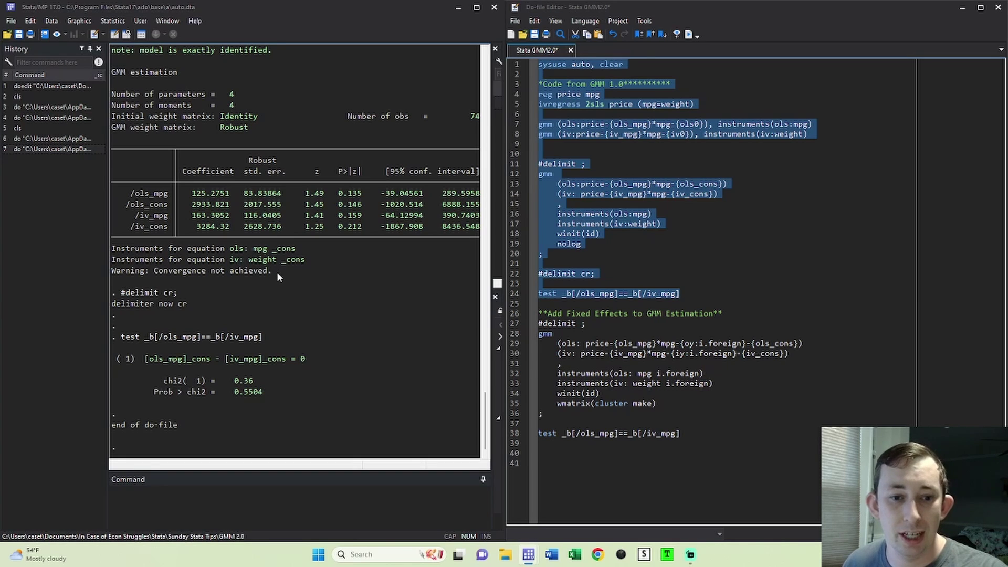
left_click_drag(277, 270, 125, 272)
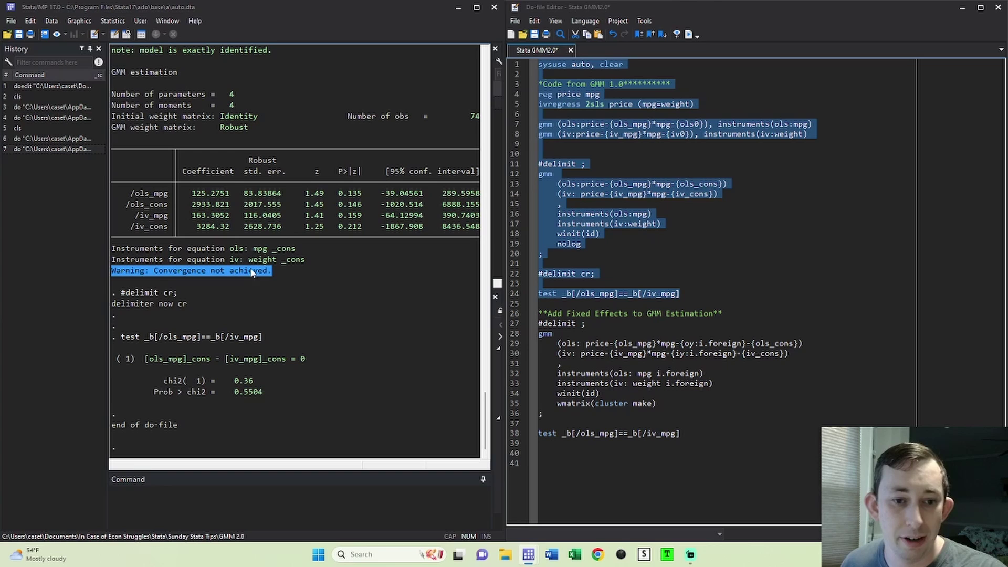
left_click(267, 279)
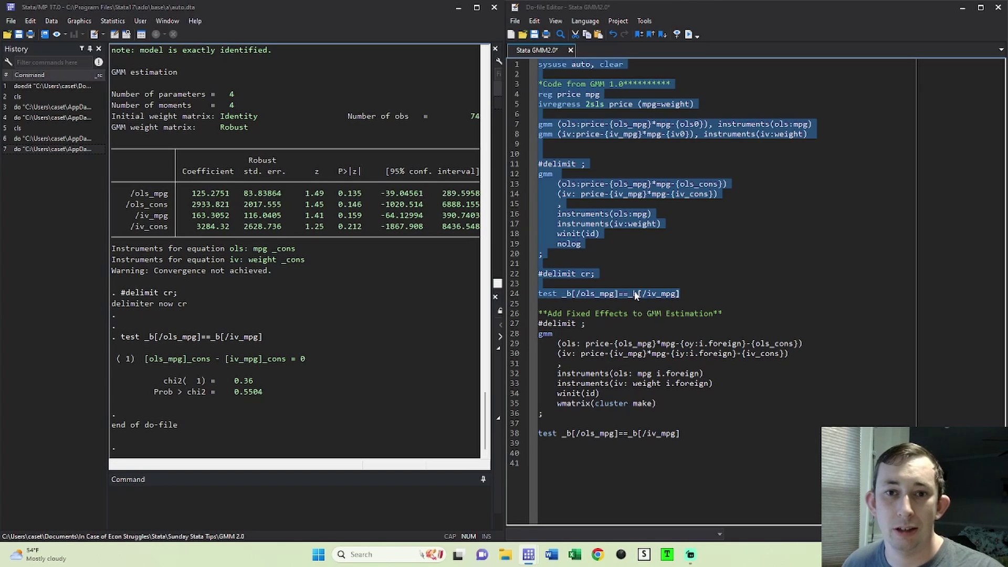
left_click(595, 333)
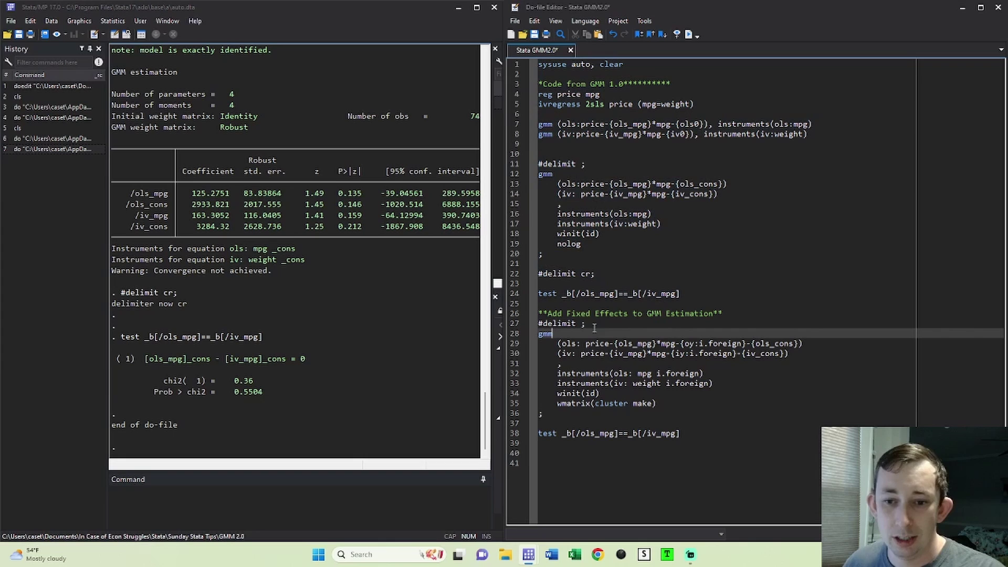
left_click_drag(585, 345, 694, 342)
left_click(693, 344)
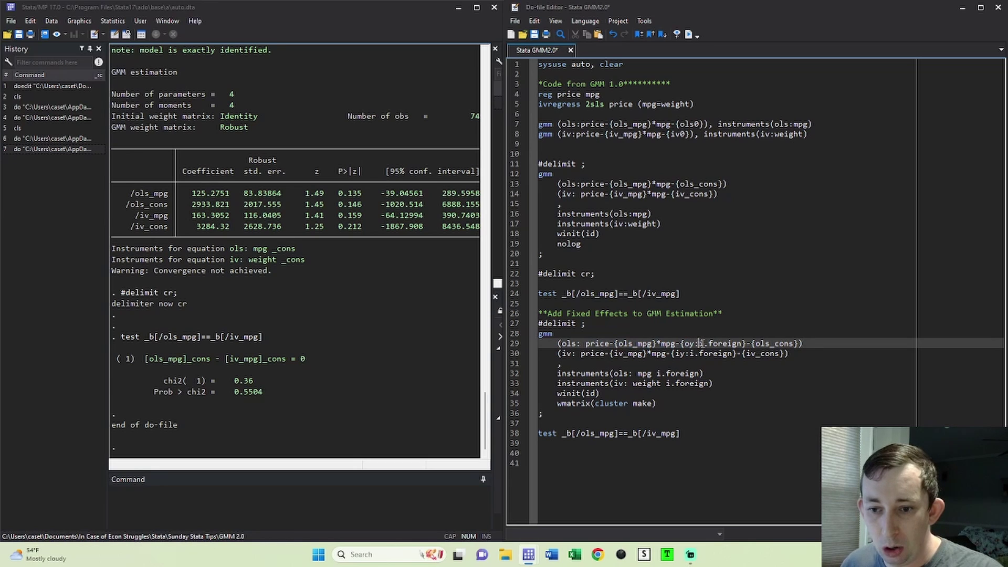
scroll(746, 346, "up", 2)
left_click_drag(768, 376, 696, 376)
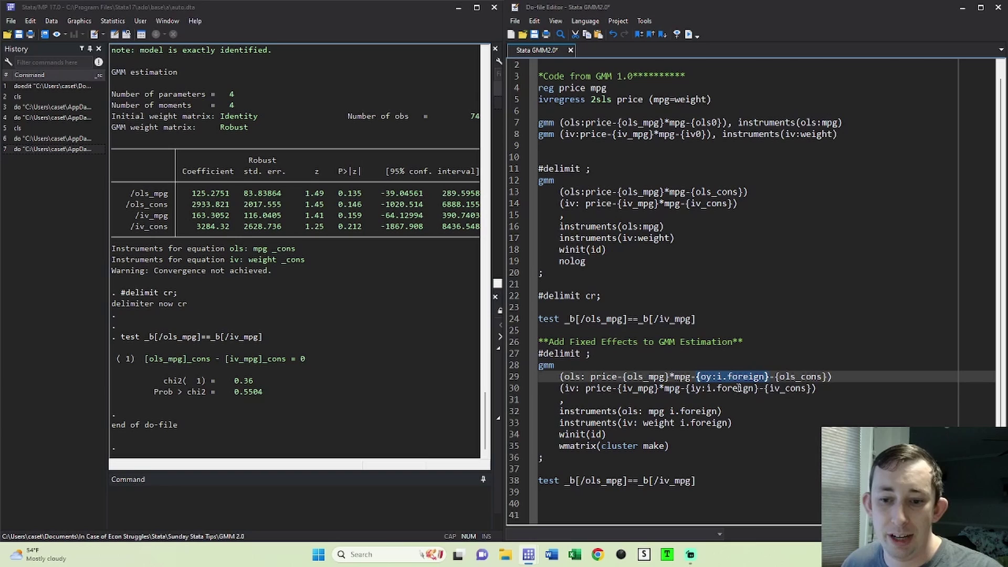
left_click_drag(676, 411, 717, 412)
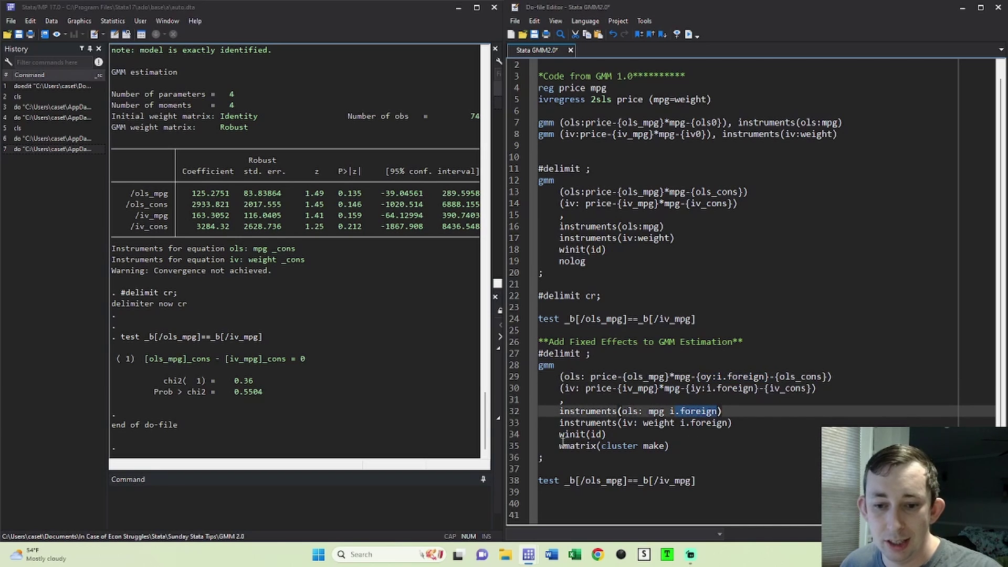
left_click(515, 447)
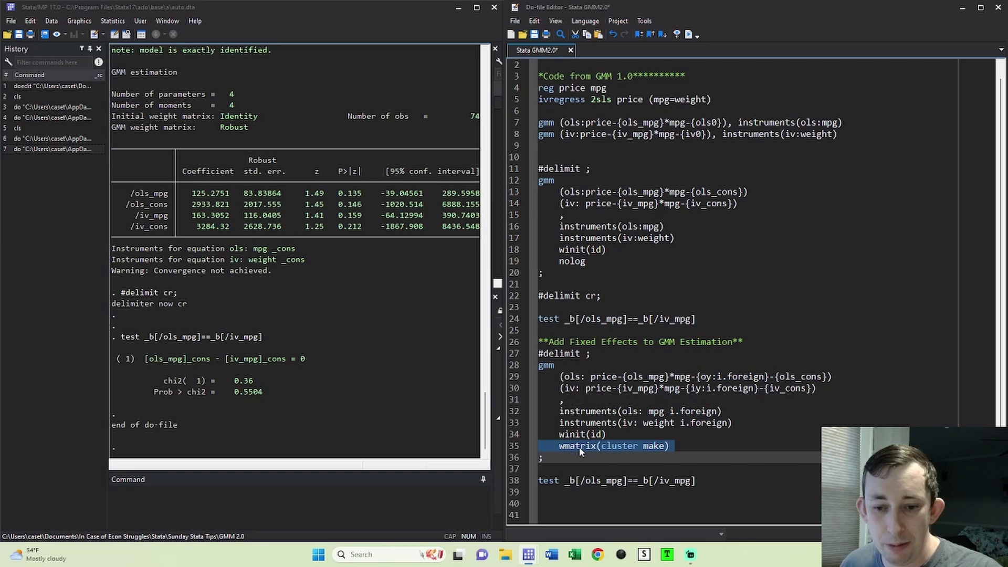
left_click(602, 447)
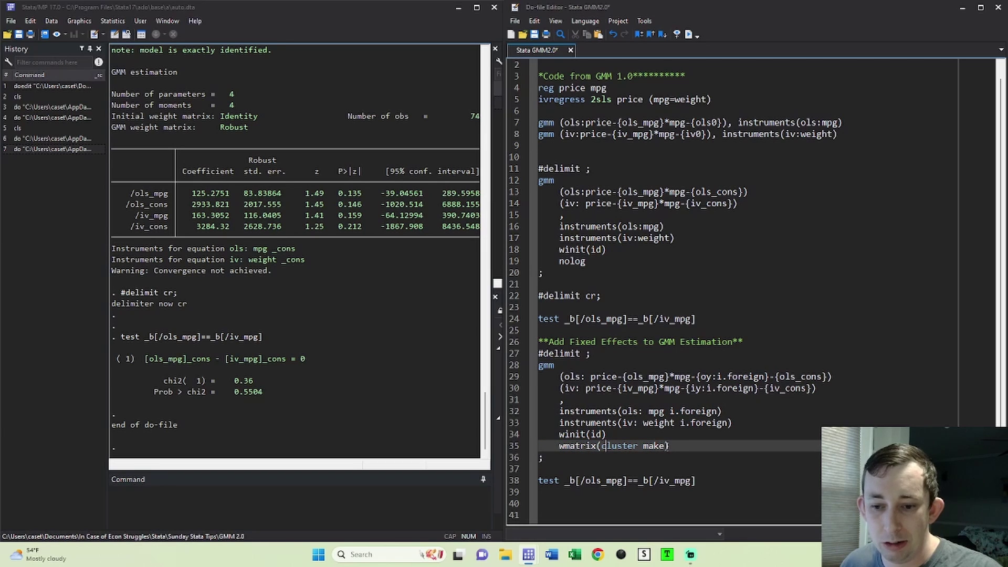
left_click_drag(664, 446, 605, 446)
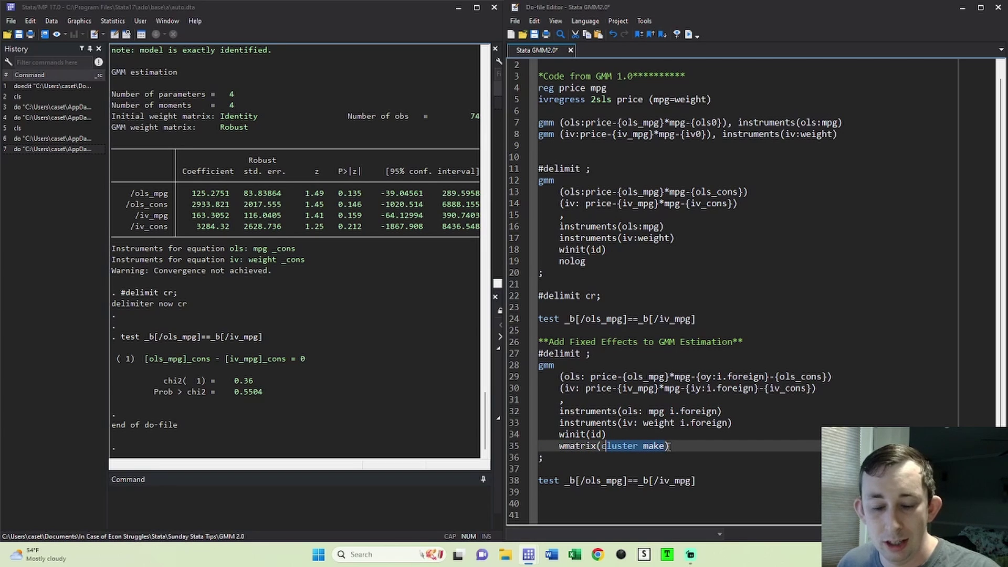
left_click(664, 446)
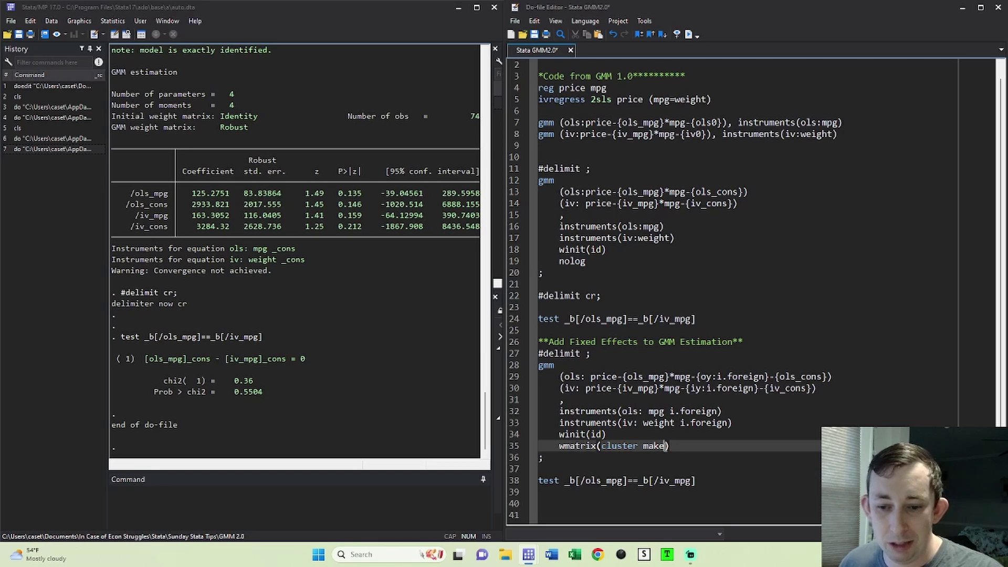
left_click_drag(666, 446, 602, 446)
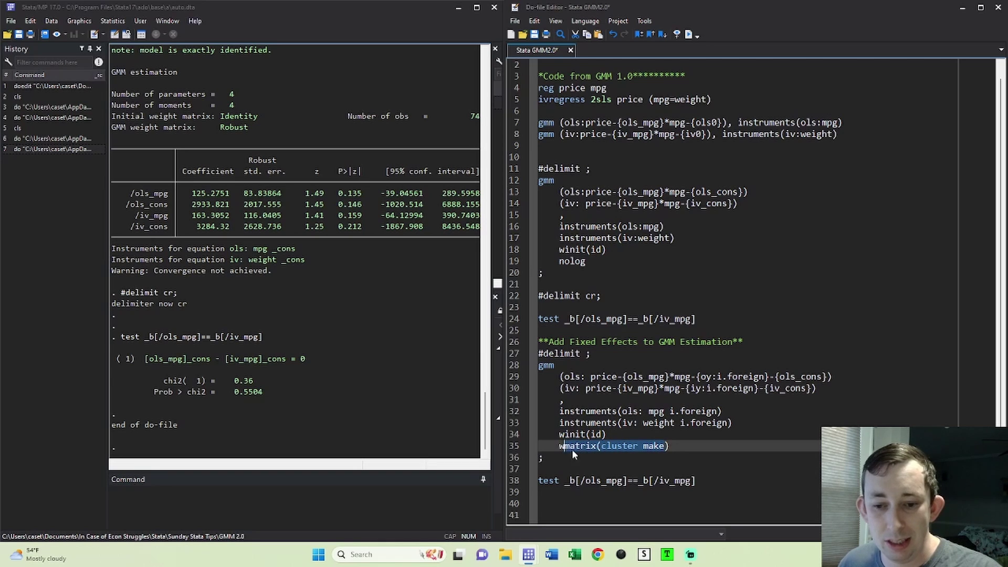
left_click(677, 455)
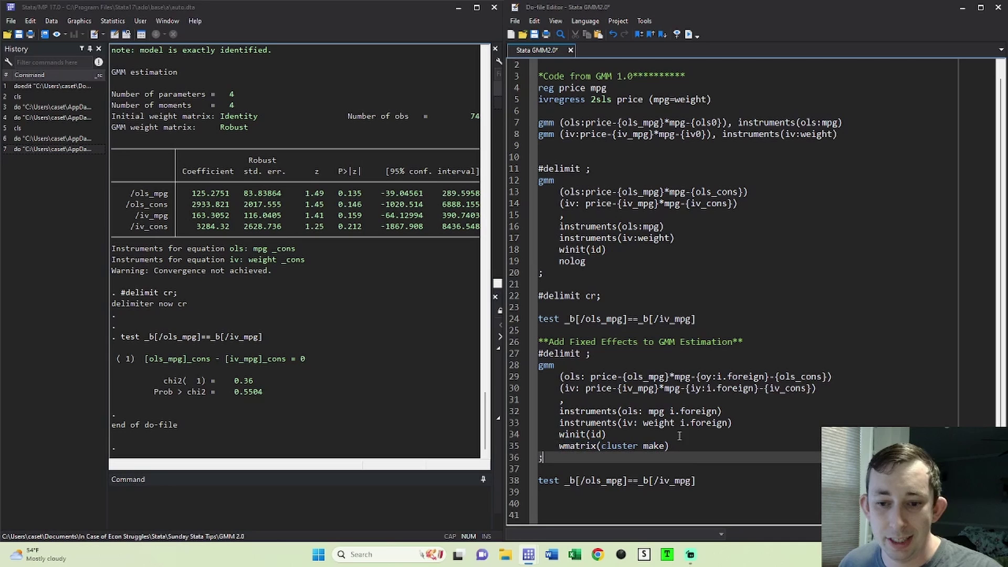
Run the fixed-effects gmm block, lines 27–36, giving oy Foreign 3954.849 and iy Foreign 9601.553
key("shift+Up")
key("shift+Up")
key("shift+Up")
key("shift+Up")
key("shift+Up")
key("shift+Up")
key("shift+Up")
key("shift+Up")
key("shift+Up")
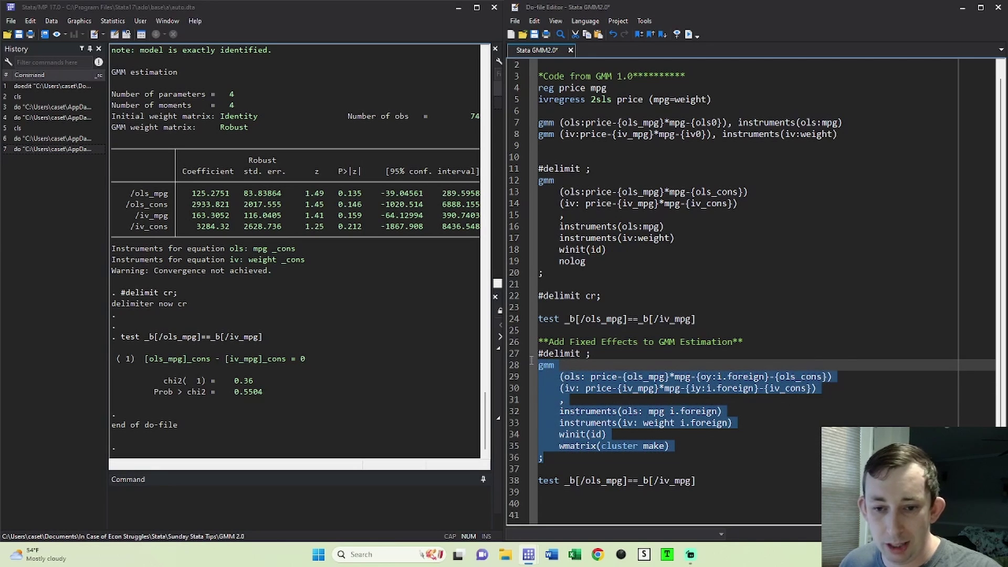
key("ctrl+d")
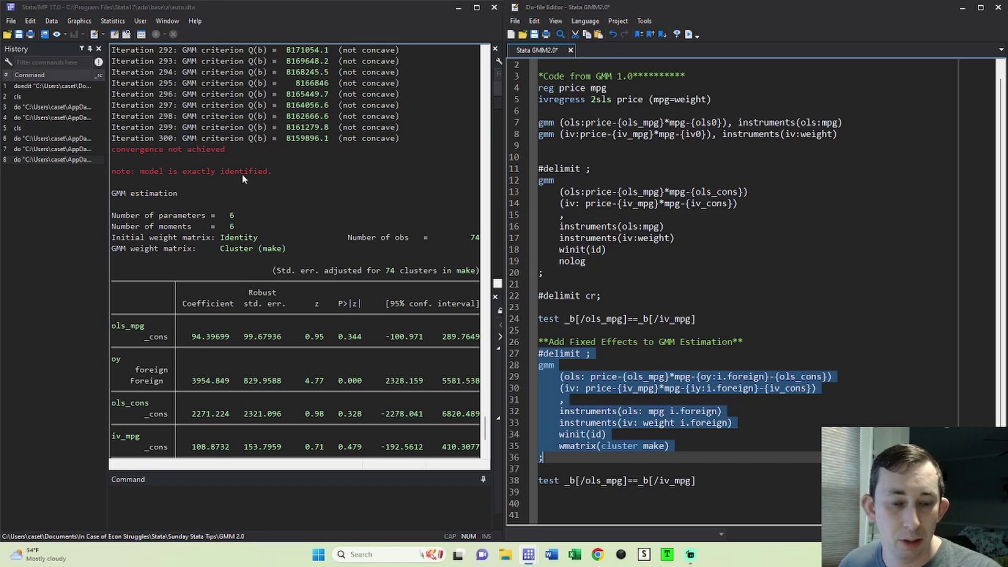
left_click_drag(272, 172, 134, 176)
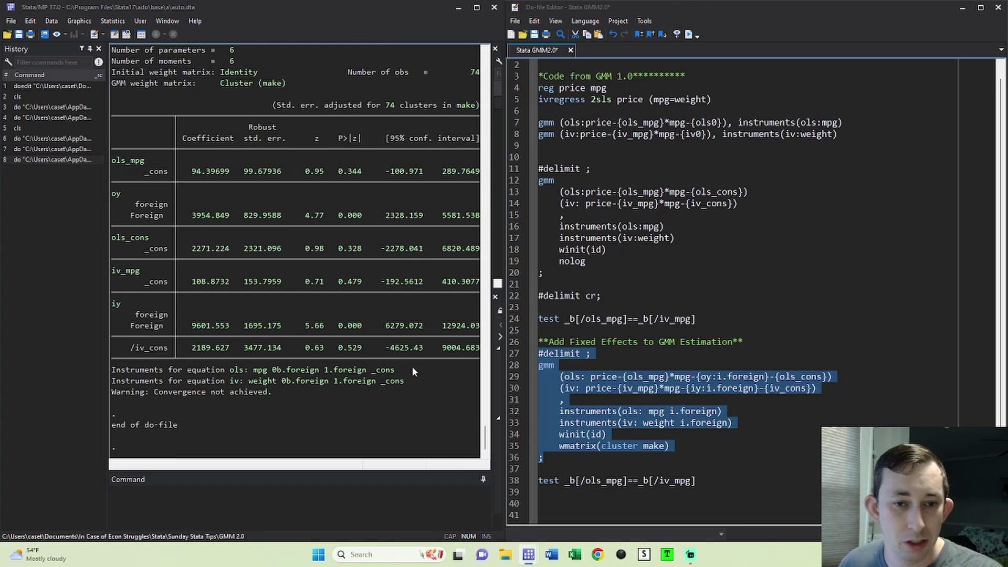
left_click(558, 376)
left_click_drag(544, 458, 526, 354)
left_click(561, 378)
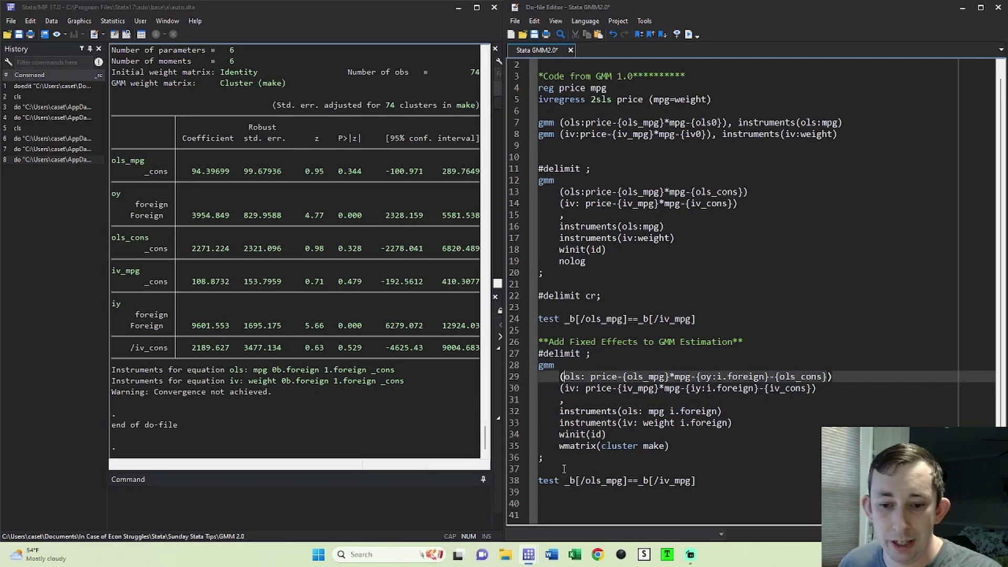
Run line 38, test _b[/ols_mpg]==_b[/iv_mpg], giving chi2(1) = 0.02 and p = 0.8992
left_click(528, 481)
key("ctrl+d")
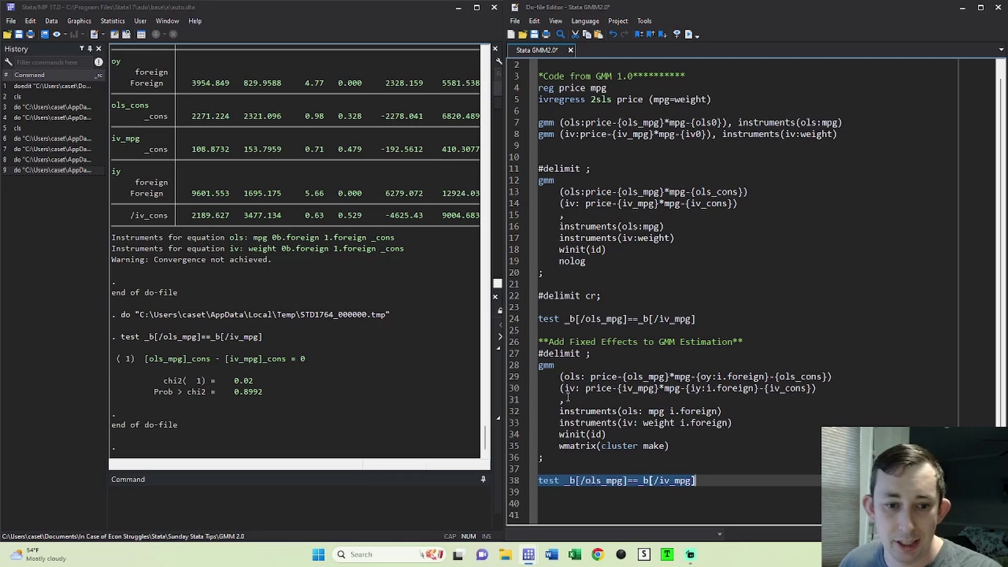